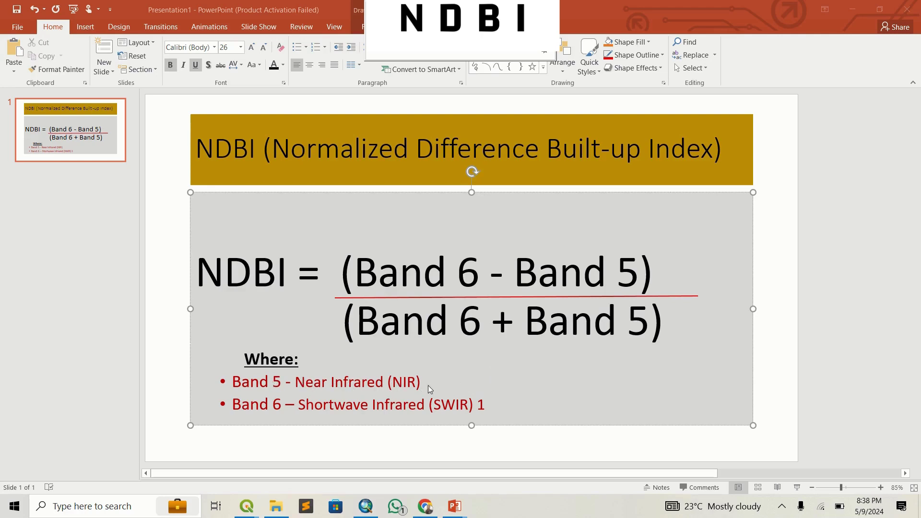
# Highlight the Band 5 NIR and Band 6 SWIR definitions, then recentre Nairobi in ArcMap
pyautogui.click(314, 382)
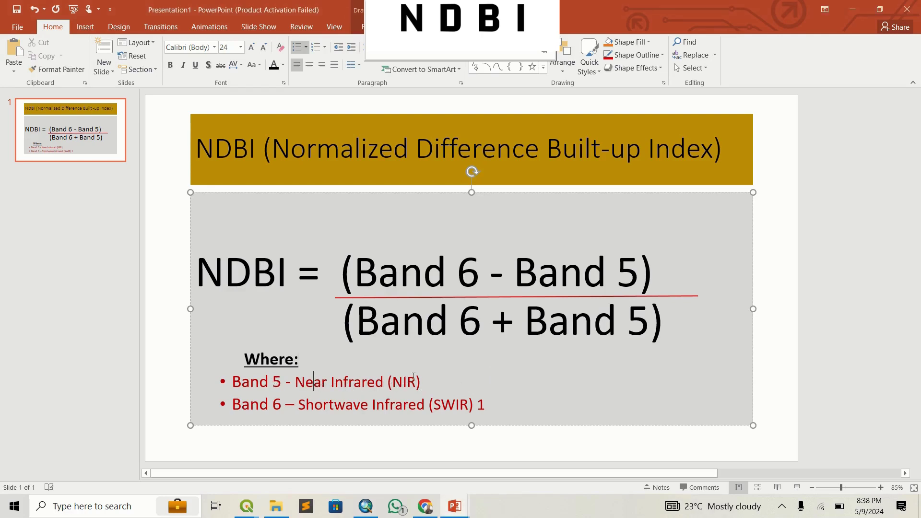
pyautogui.moveTo(421, 382); pyautogui.dragTo(290, 405)
pyautogui.click(368, 405)
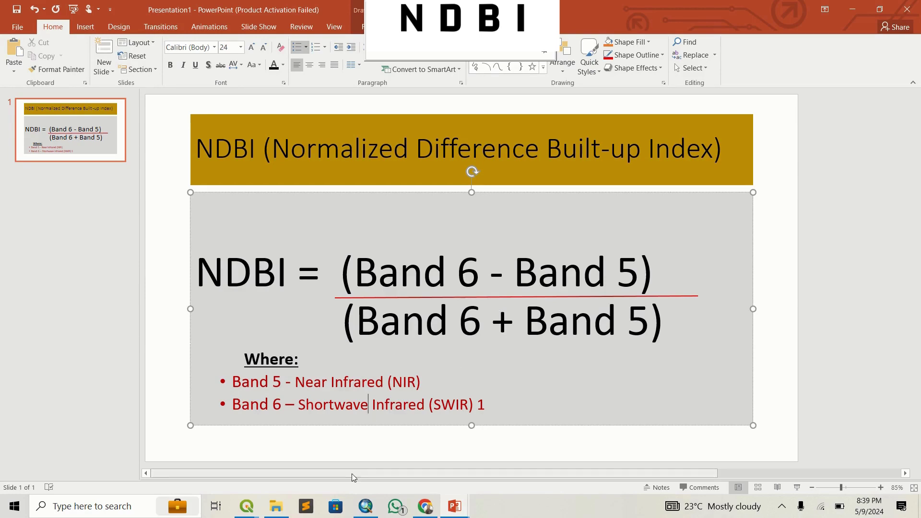
pyautogui.click(366, 506)
pyautogui.moveTo(379, 292); pyautogui.dragTo(401, 292)
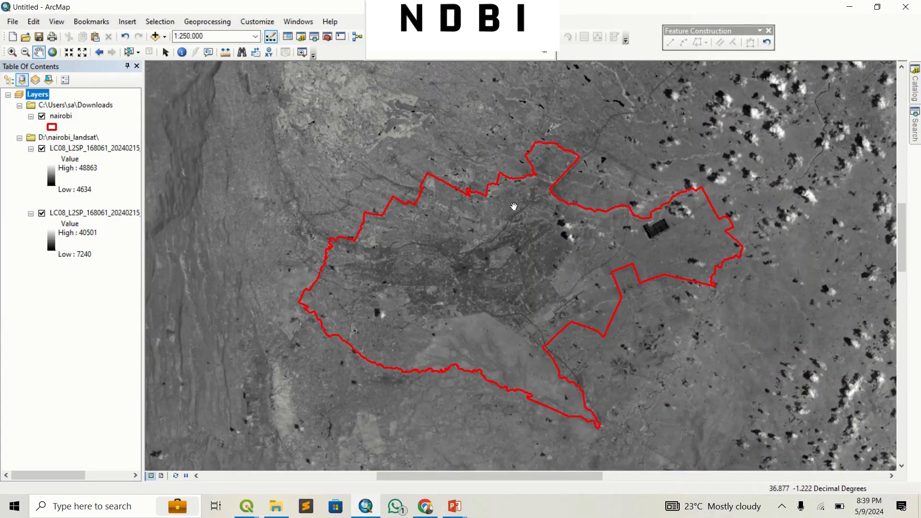
pyautogui.moveTo(513, 206); pyautogui.dragTo(492, 220)
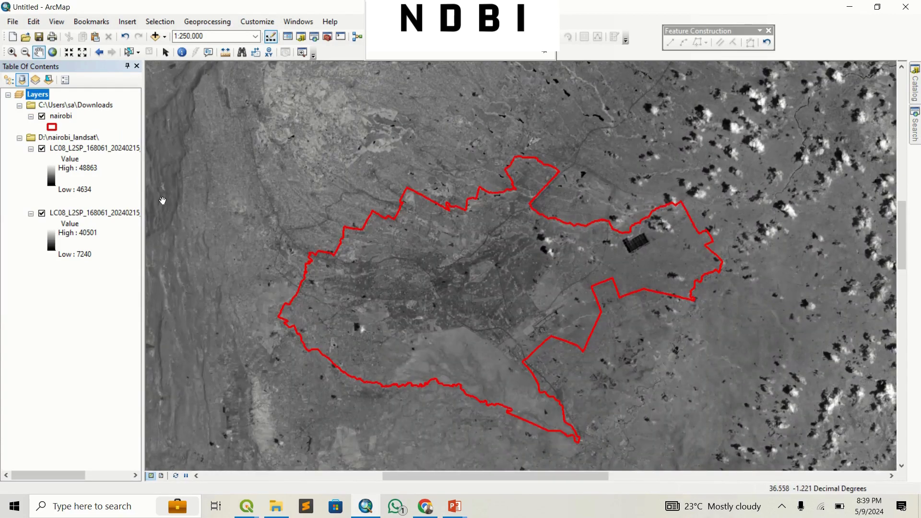
pyautogui.moveTo(534, 271); pyautogui.dragTo(525, 270)
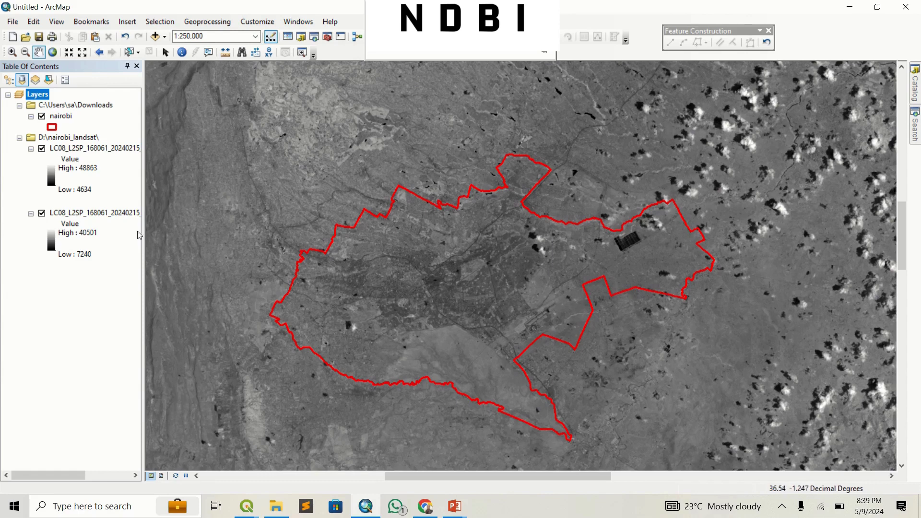
pyautogui.click(116, 213)
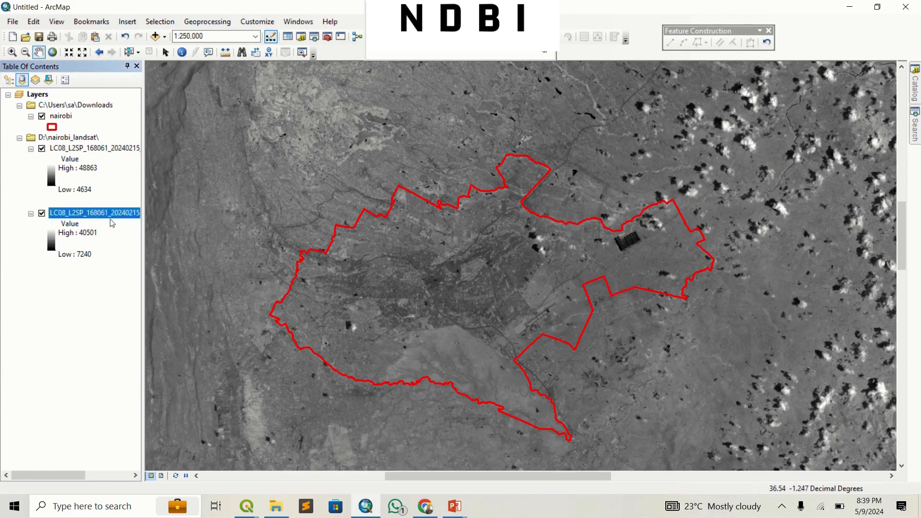
pyautogui.click(96, 154)
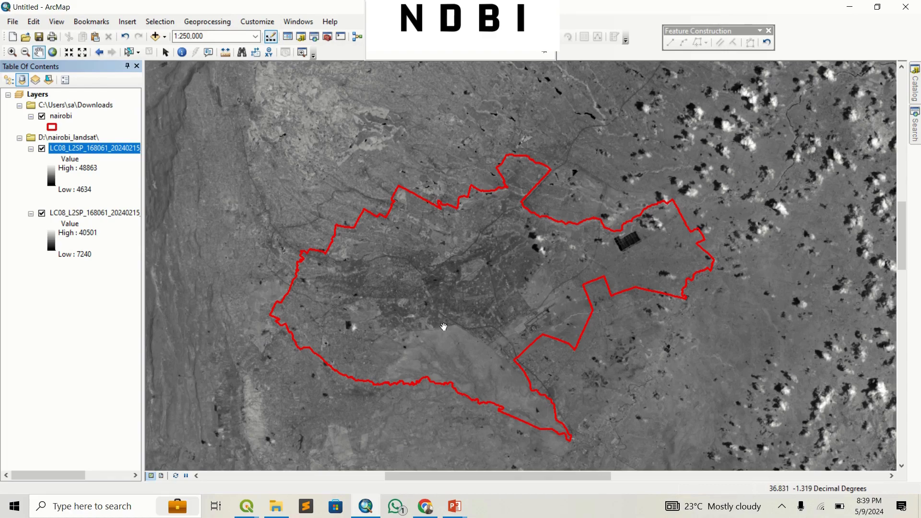
pyautogui.moveTo(448, 333)
pyautogui.mouseDown()
pyautogui.moveTo(436, 318)
pyautogui.moveTo(445, 332)
pyautogui.mouseUp()
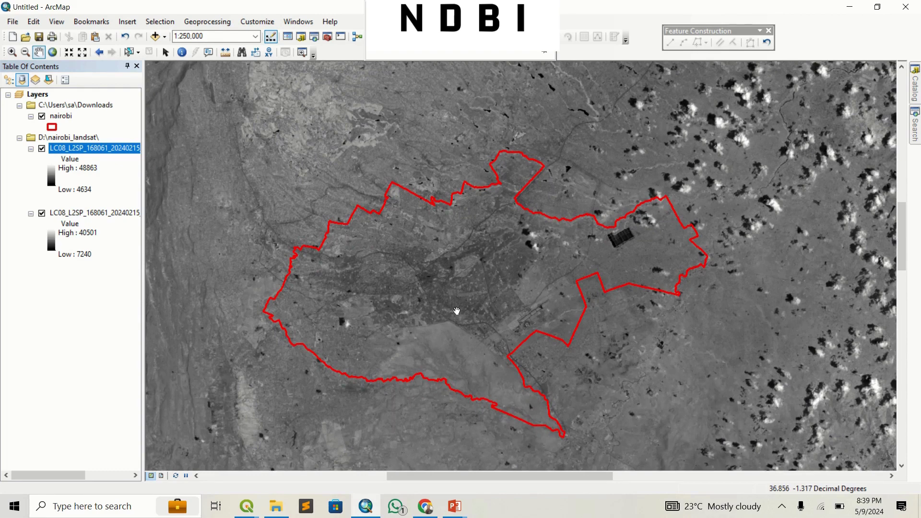
pyautogui.moveTo(460, 288); pyautogui.dragTo(442, 286)
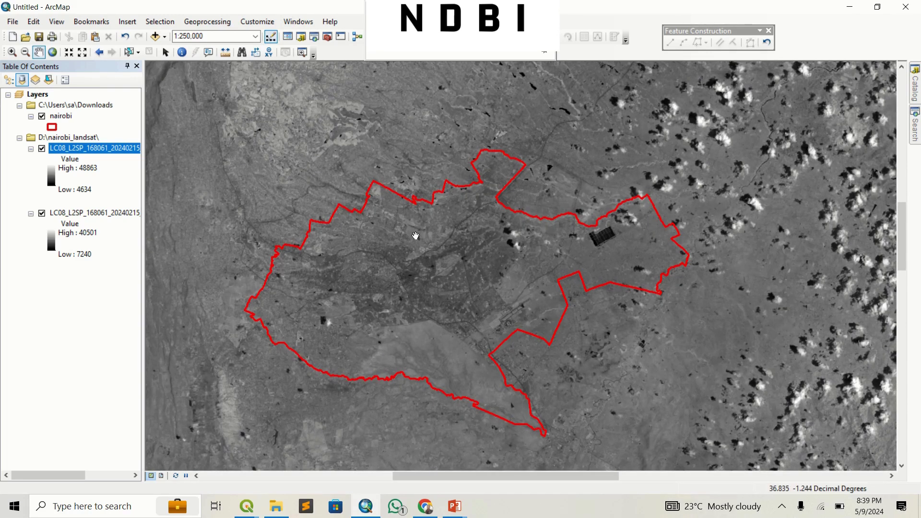
# Launch the Raster Calculator tool from the Spatial Analyst toolbox
pyautogui.click(328, 37)
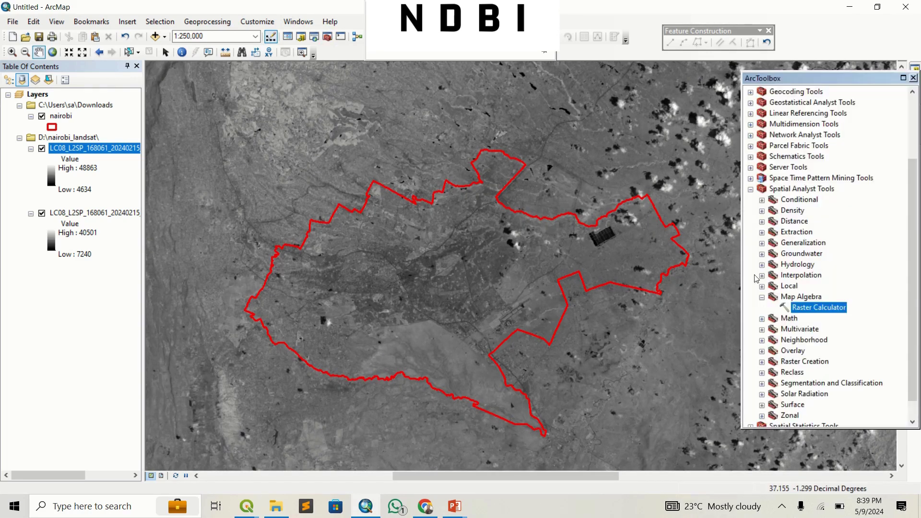
pyautogui.click(751, 189)
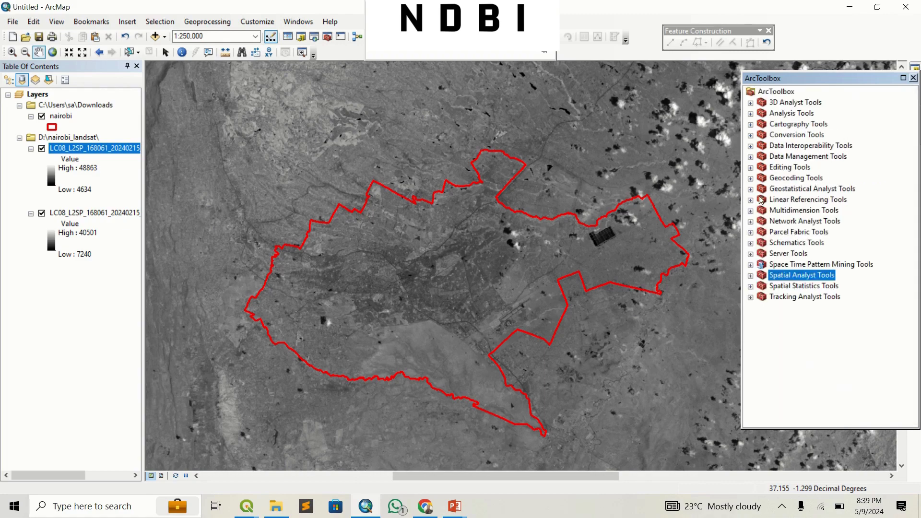
pyautogui.click(750, 277)
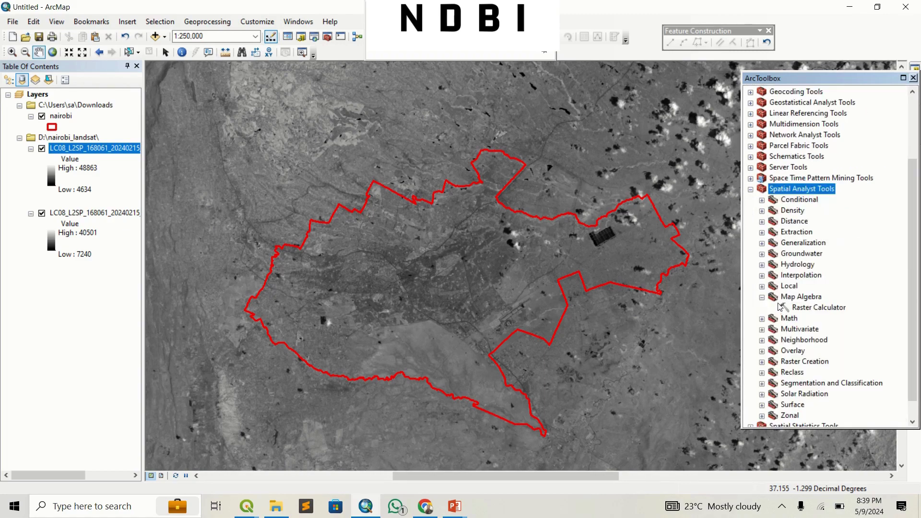
pyautogui.doubleClick(816, 309)
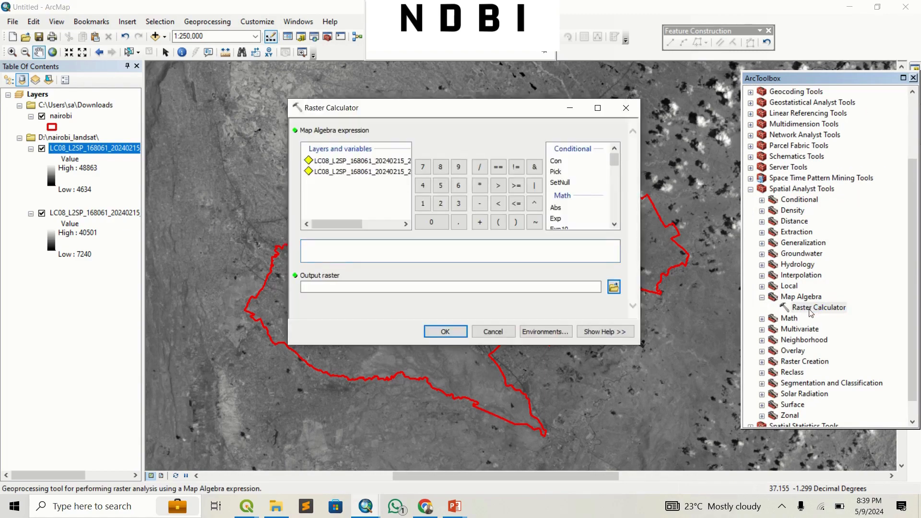
pyautogui.moveTo(321, 223); pyautogui.dragTo(426, 228)
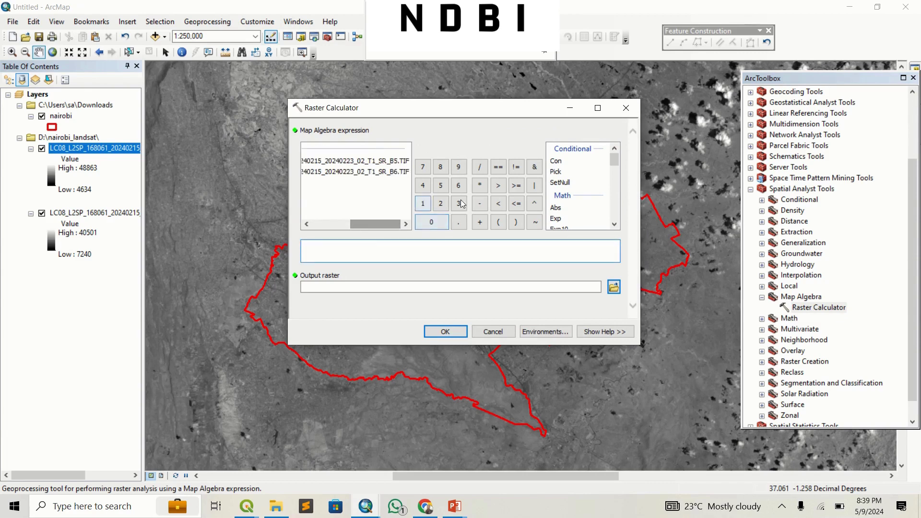
pyautogui.scroll(-2, 572, 217)
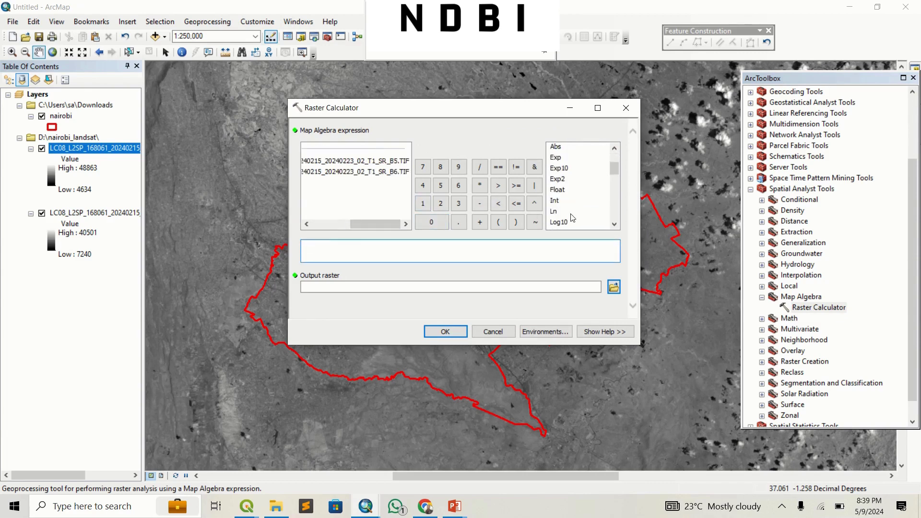
# Build the expression Float(B6 - B5) / Float(B6 + B5)
pyautogui.doubleClick(557, 189)
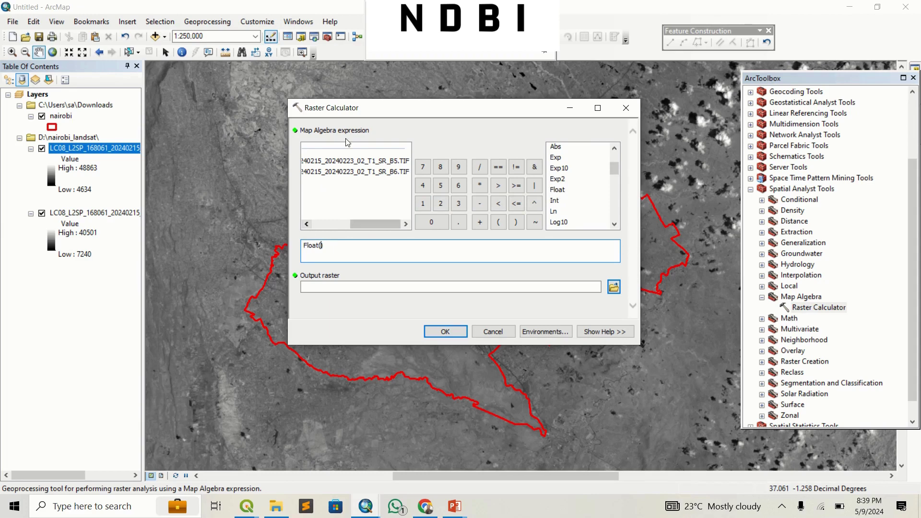
pyautogui.doubleClick(367, 173)
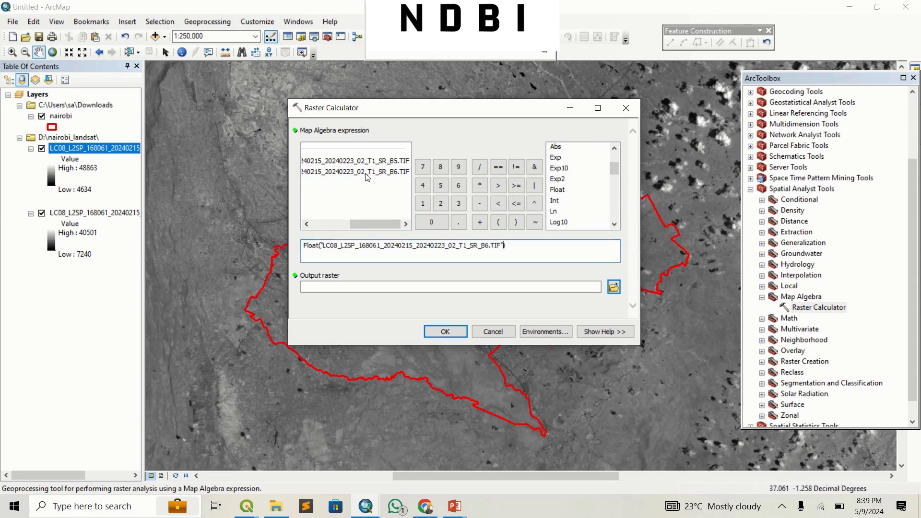
pyautogui.click(479, 205)
pyautogui.doubleClick(386, 161)
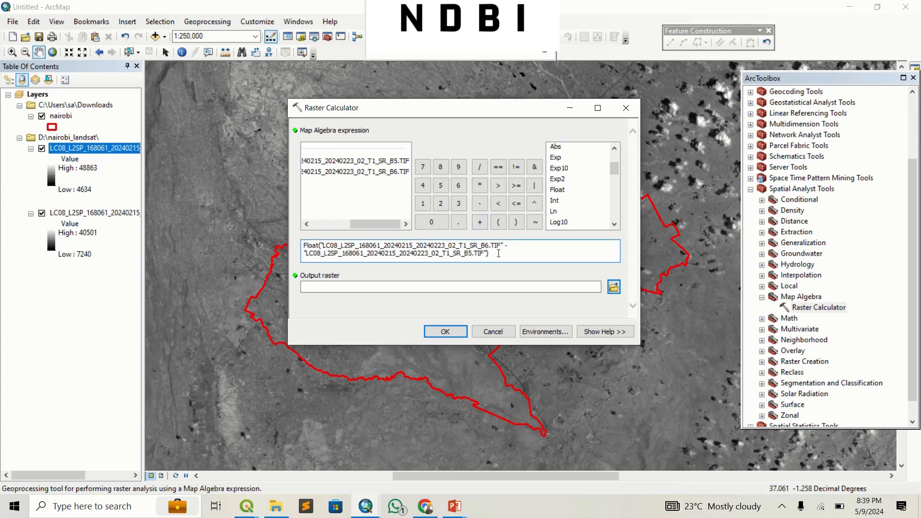
pyautogui.click(479, 166)
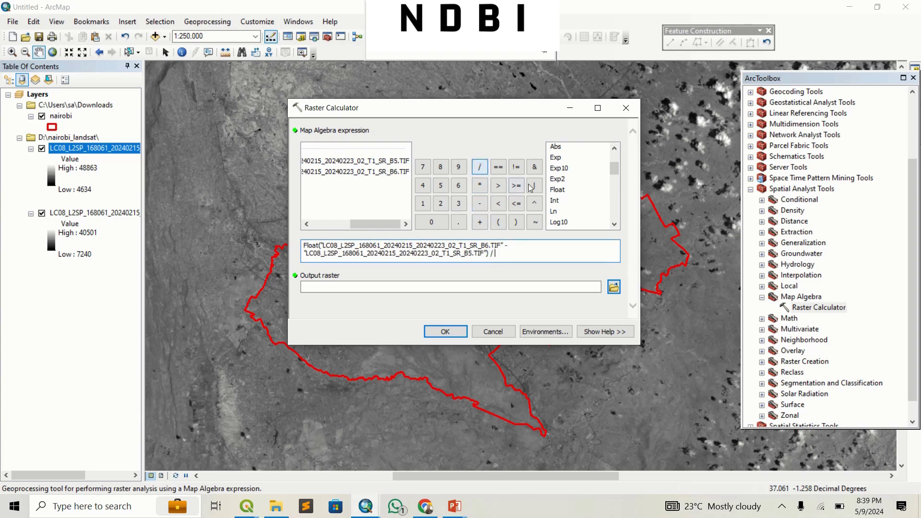
pyautogui.click(557, 190)
pyautogui.click(394, 173)
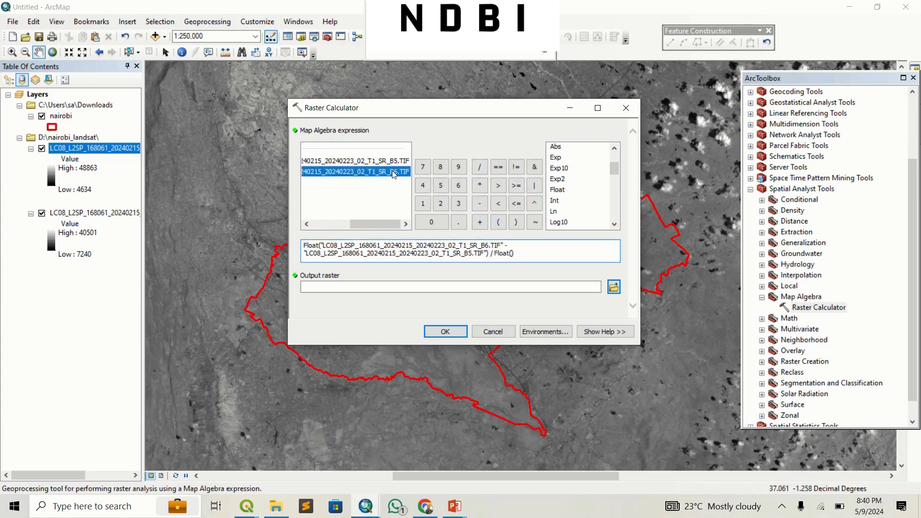
pyautogui.doubleClick(394, 172)
pyautogui.click(480, 222)
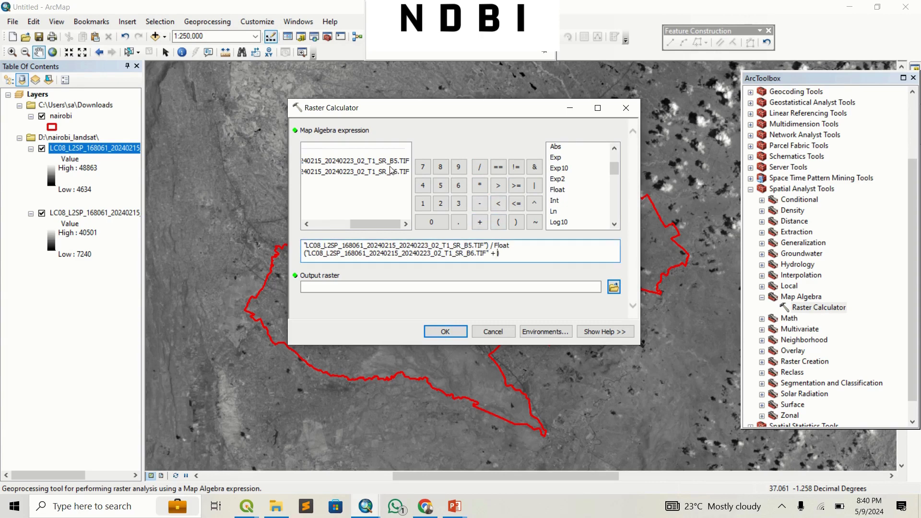
pyautogui.doubleClick(392, 162)
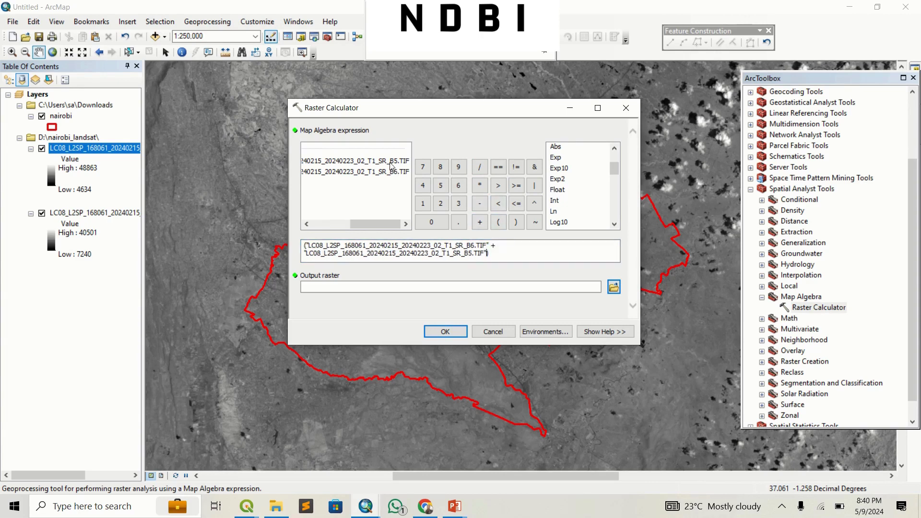
# Save the output raster as ndbi in nairobi_tutorial.gdb and run the calculation
pyautogui.click(613, 287)
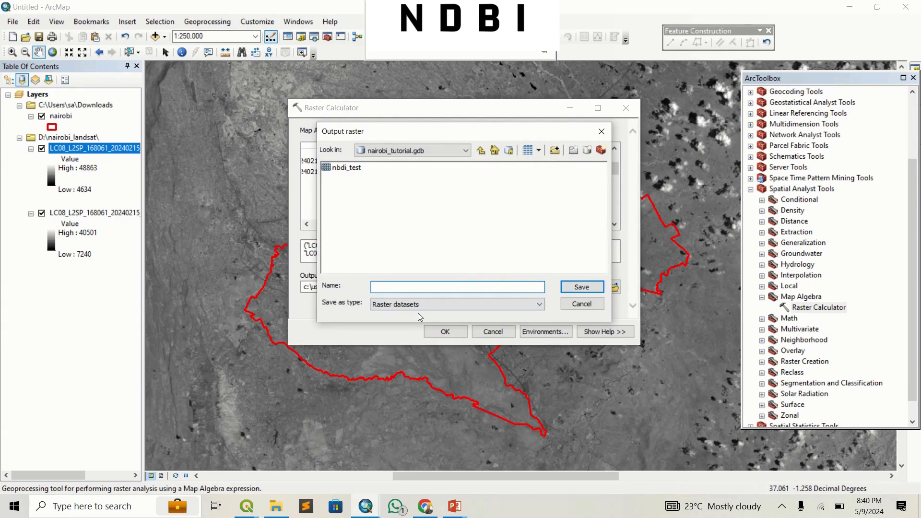
pyautogui.write('nb')
pyautogui.write('dbi')
pyautogui.click(589, 287)
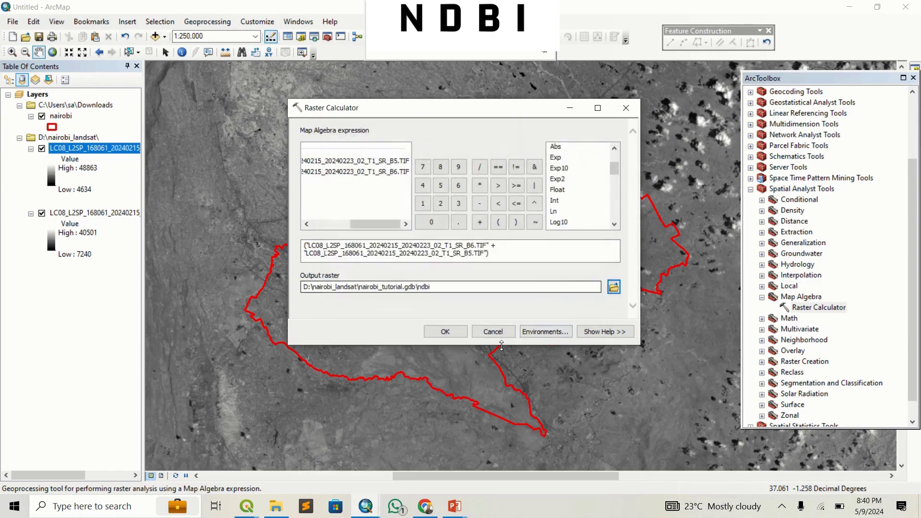
pyautogui.click(450, 332)
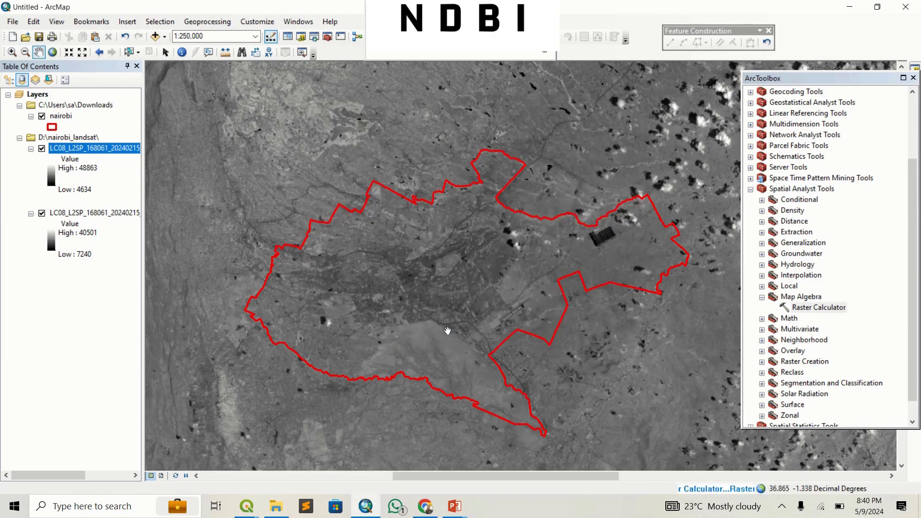
# Pan the map to recentre the Nairobi boundary while the calculation finishes
pyautogui.moveTo(454, 322); pyautogui.dragTo(475, 315)
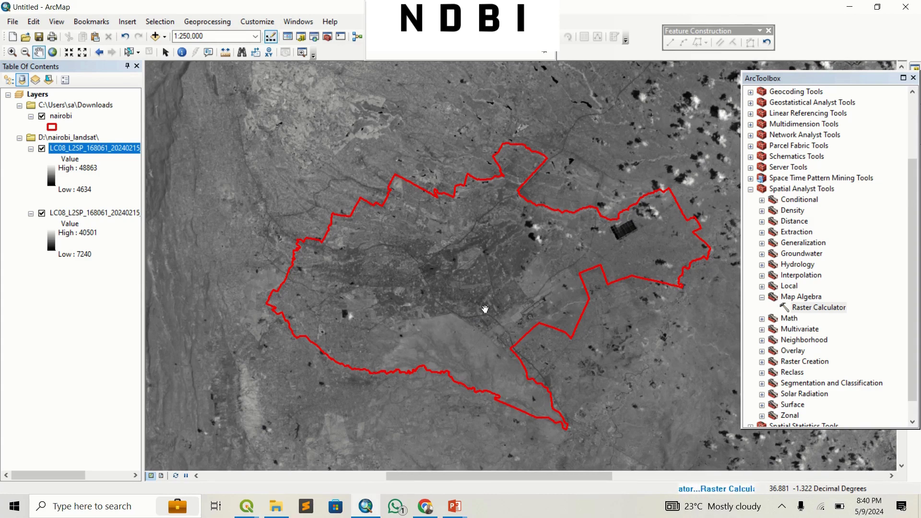
pyautogui.moveTo(456, 281); pyautogui.dragTo(425, 284)
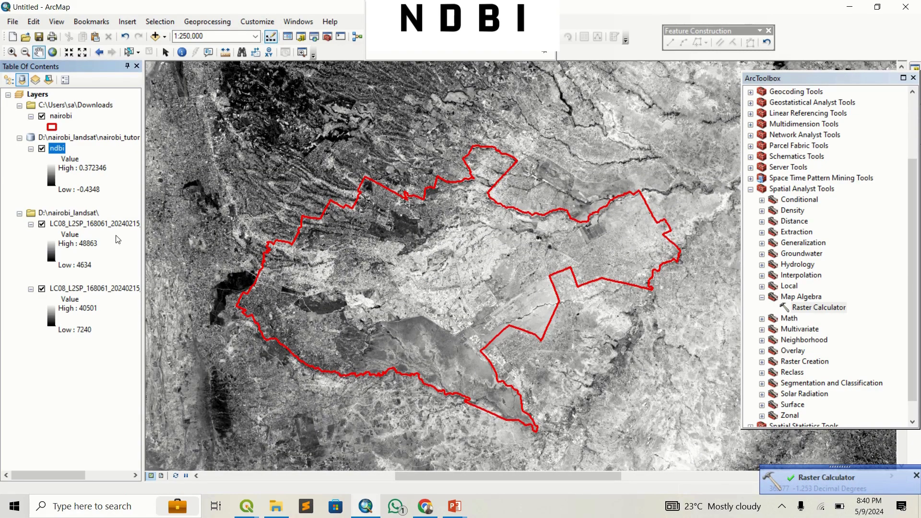
# Remove both LC08 Landsat band layers from the map and close ArcToolbox
pyautogui.rightClick(107, 224)
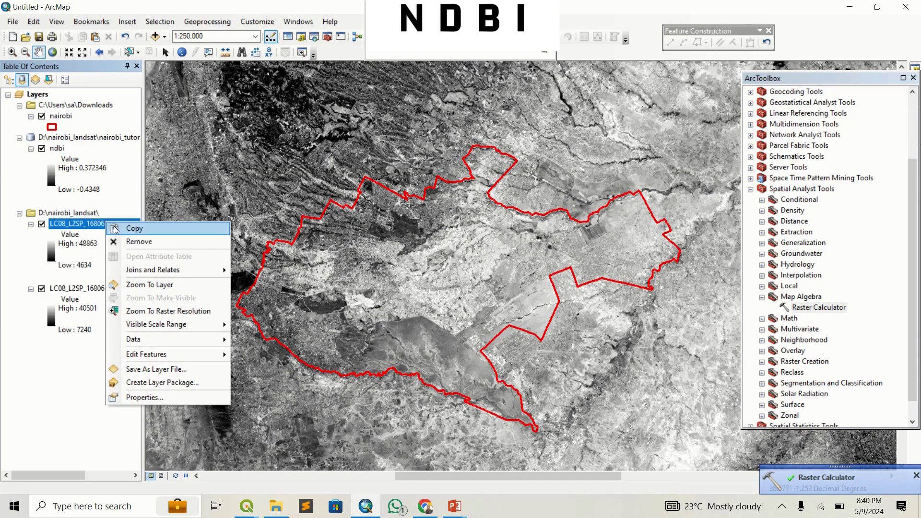
pyautogui.click(119, 242)
pyautogui.rightClick(95, 225)
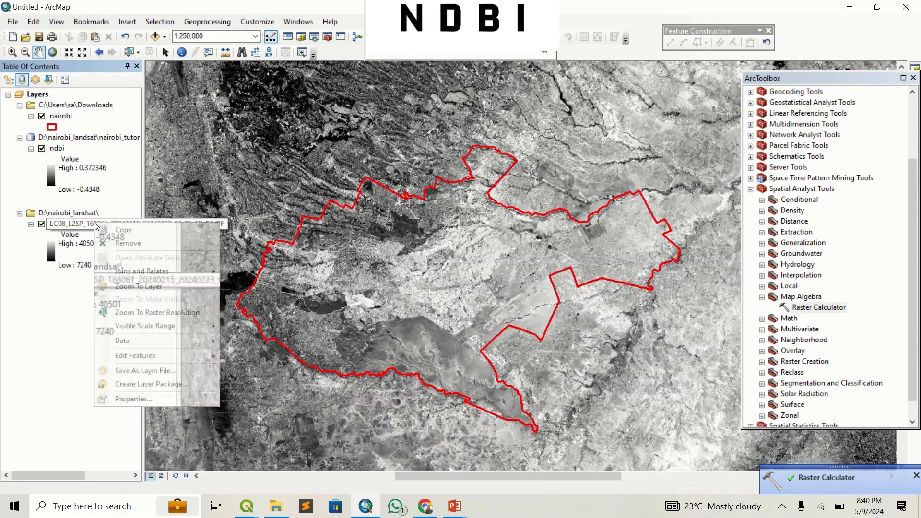
pyautogui.click(123, 245)
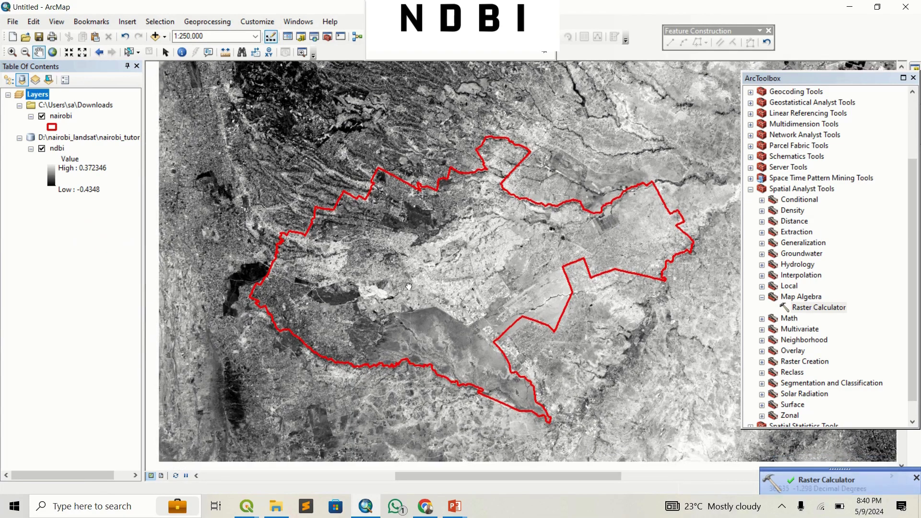
pyautogui.click(913, 78)
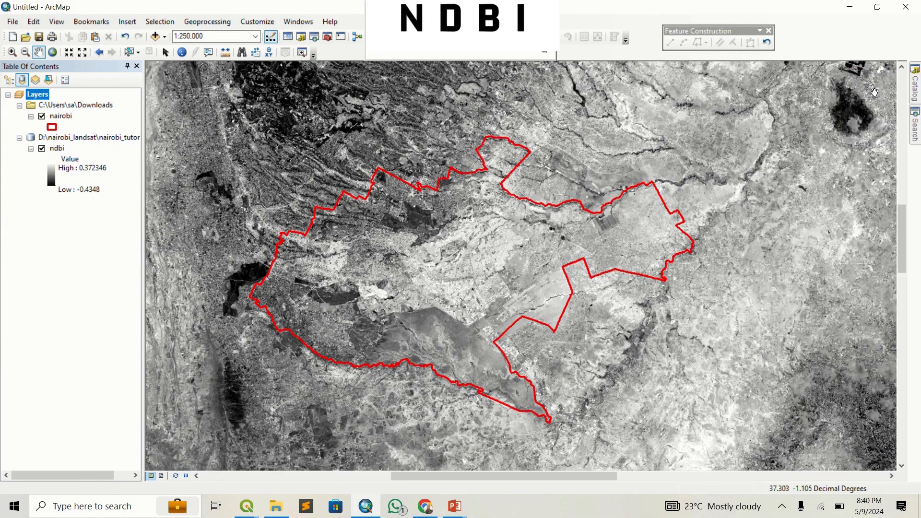
pyautogui.moveTo(475, 252); pyautogui.dragTo(504, 246)
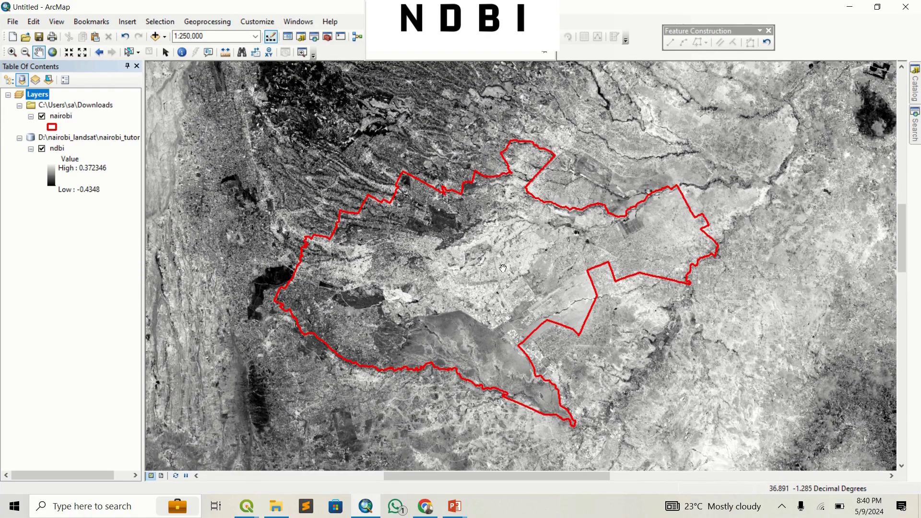
pyautogui.moveTo(493, 280); pyautogui.dragTo(479, 294)
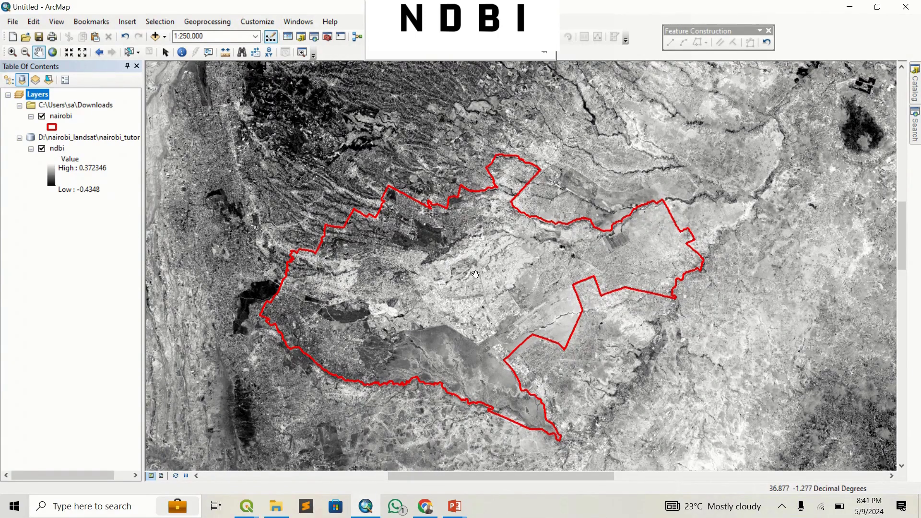
pyautogui.scroll(-3, 463, 289)
pyautogui.scroll(8, 463, 289)
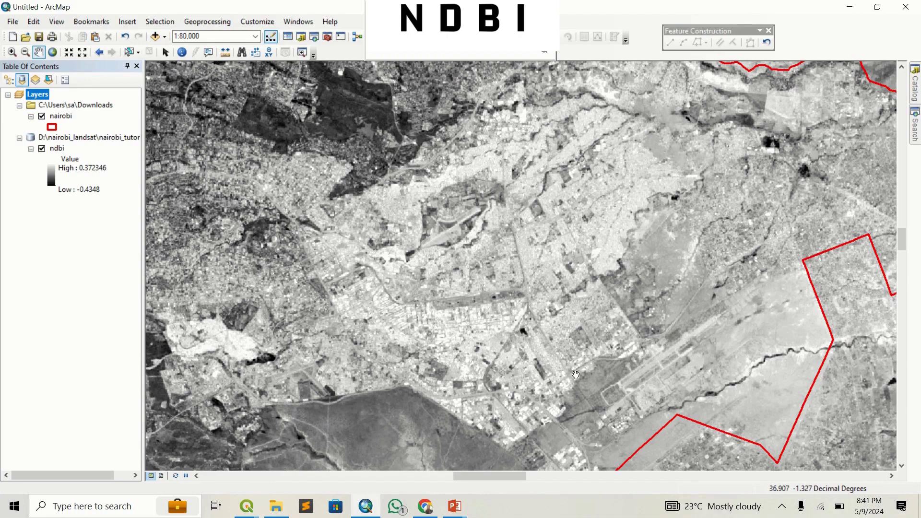
pyautogui.scroll(1, 480, 317)
pyautogui.scroll(-5, 424, 308)
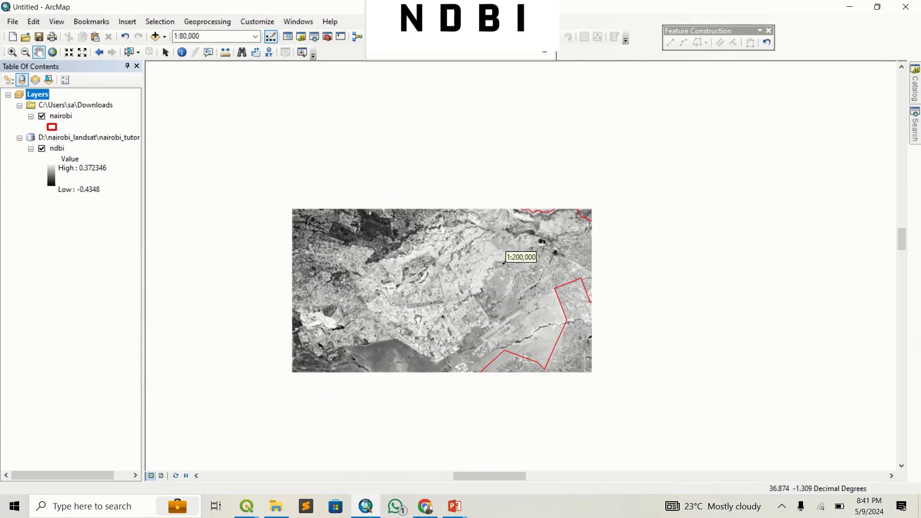
pyautogui.scroll(-1, 417, 319)
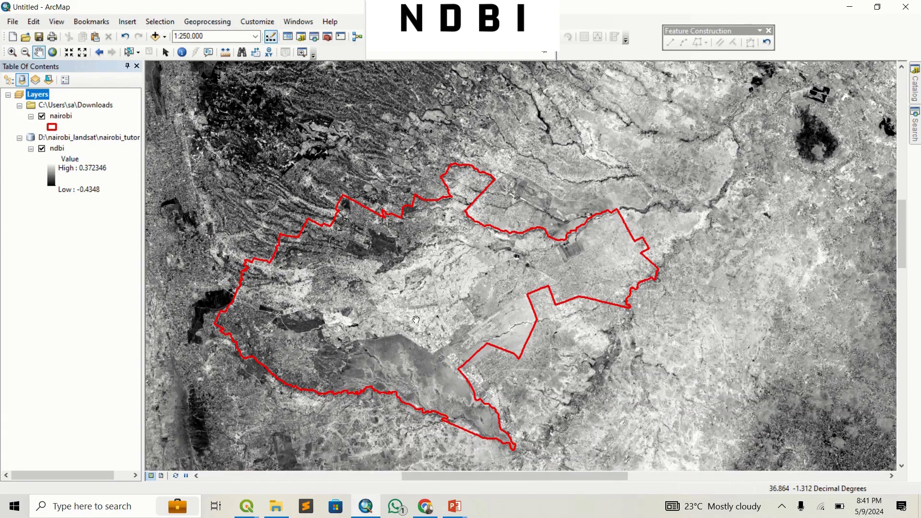
pyautogui.click(52, 152)
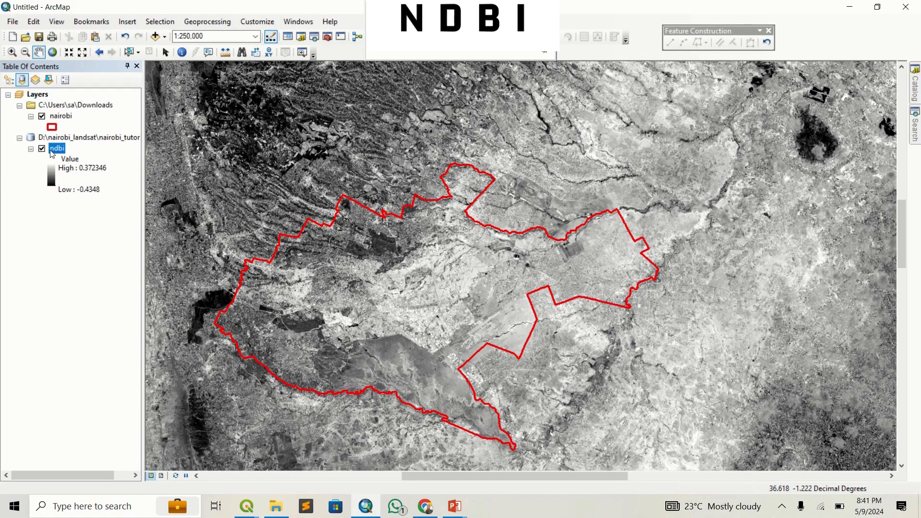
# Apply a Stretched yellow-to-dark-brown colour ramp to the ndbi layer's symbology
pyautogui.rightClick(52, 151)
pyautogui.click(93, 329)
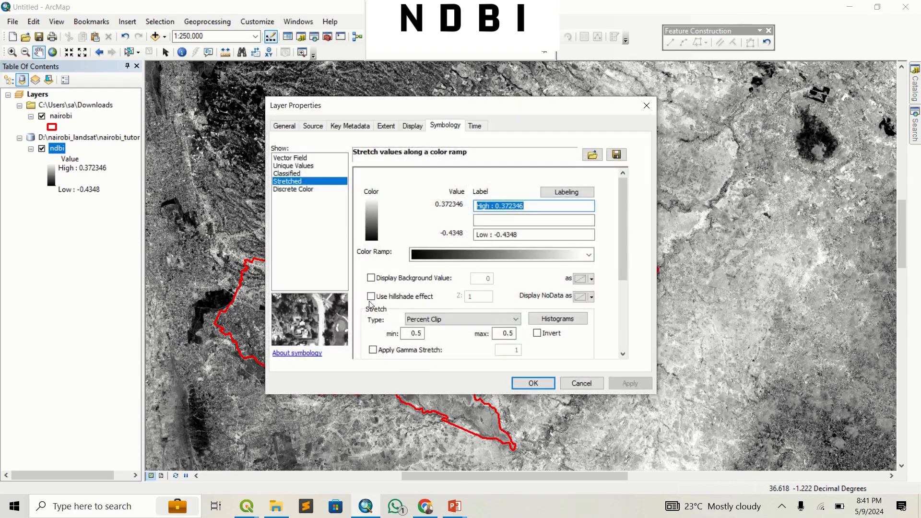
pyautogui.click(588, 254)
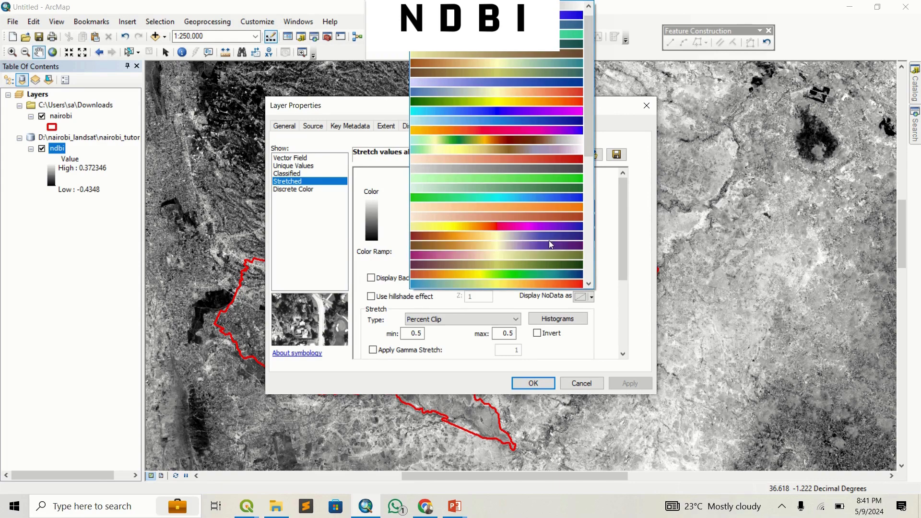
pyautogui.scroll(-4, 548, 240)
pyautogui.scroll(-1, 542, 246)
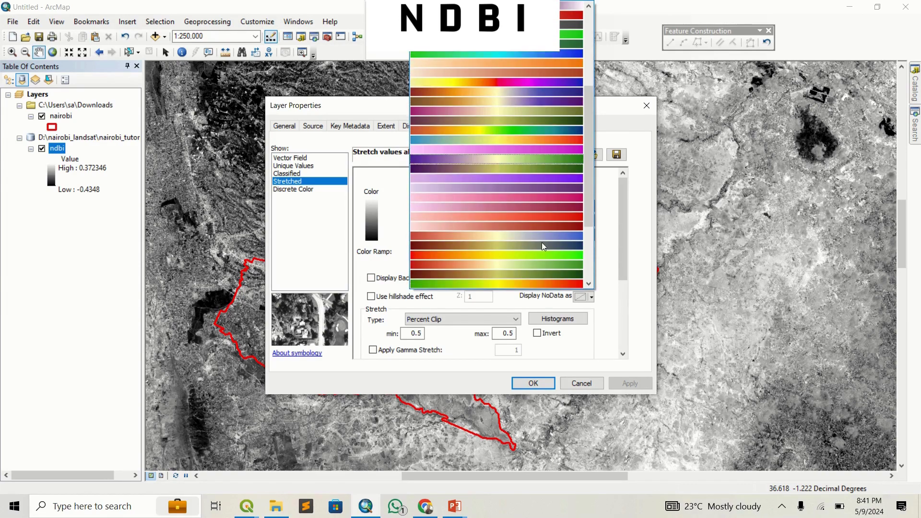
pyautogui.scroll(-10, 527, 268)
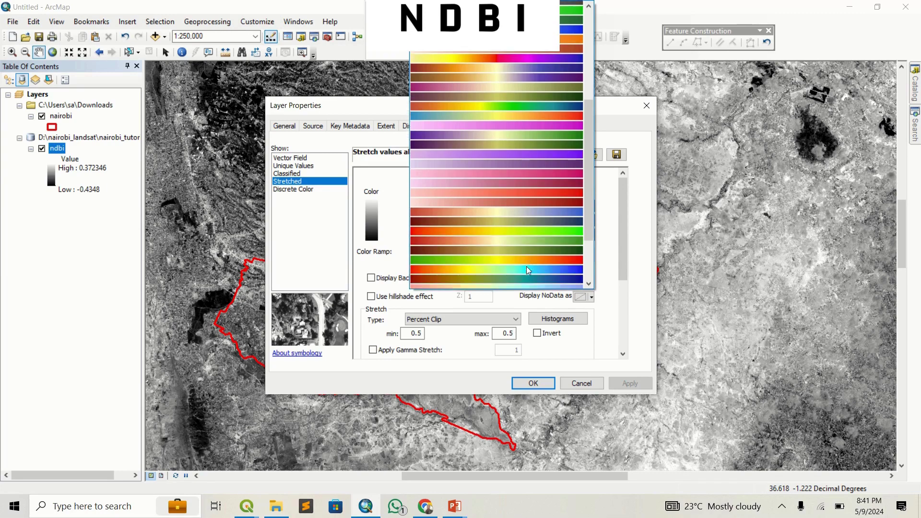
pyautogui.scroll(-2, 526, 268)
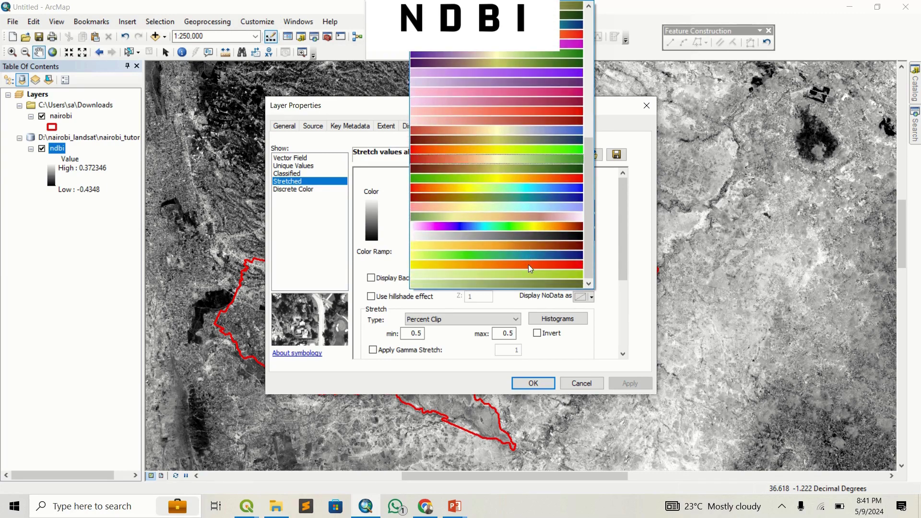
pyautogui.click(540, 243)
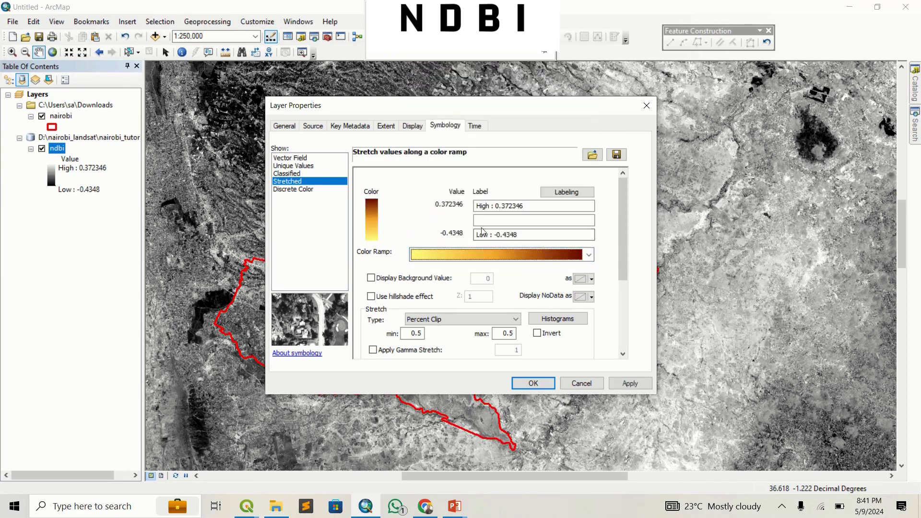
pyautogui.click(619, 384)
pyautogui.click(537, 383)
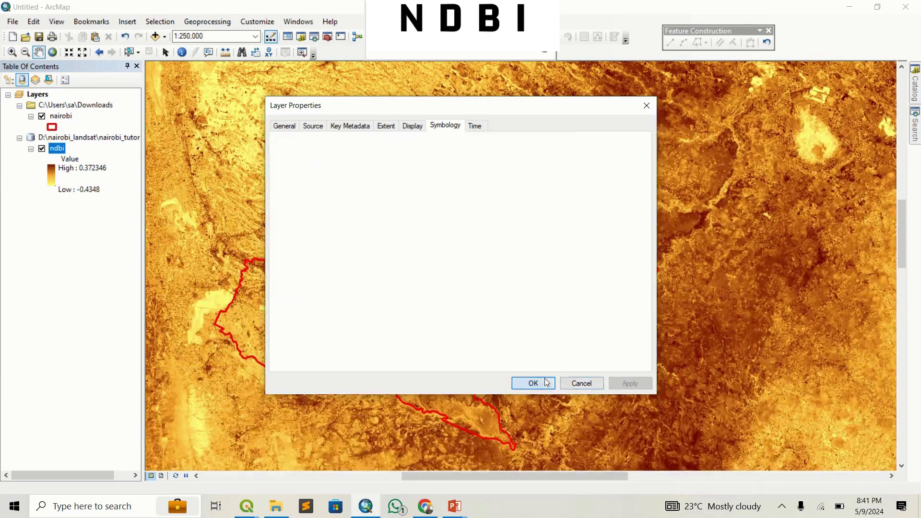
# Zoom out to 1:200,000 and pan so the whole Nairobi boundary is centred
pyautogui.moveTo(417, 333); pyautogui.dragTo(456, 317)
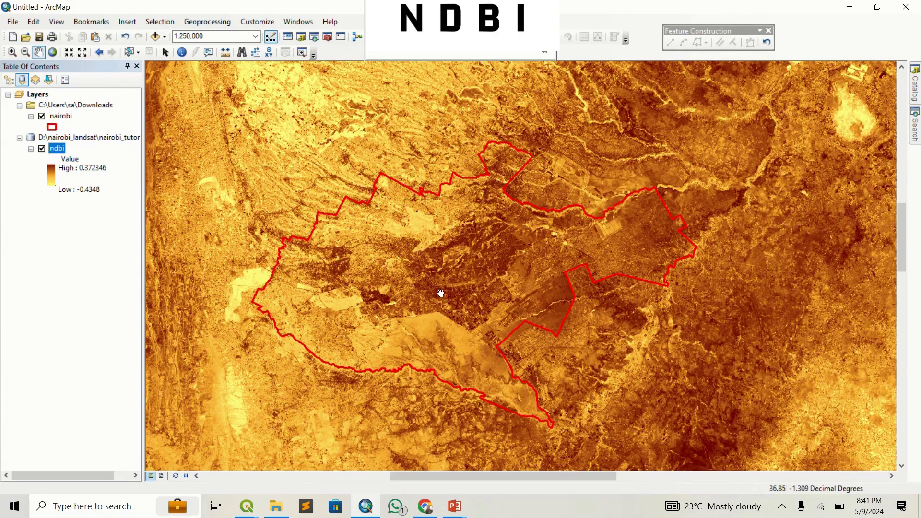
pyautogui.scroll(2, 440, 293)
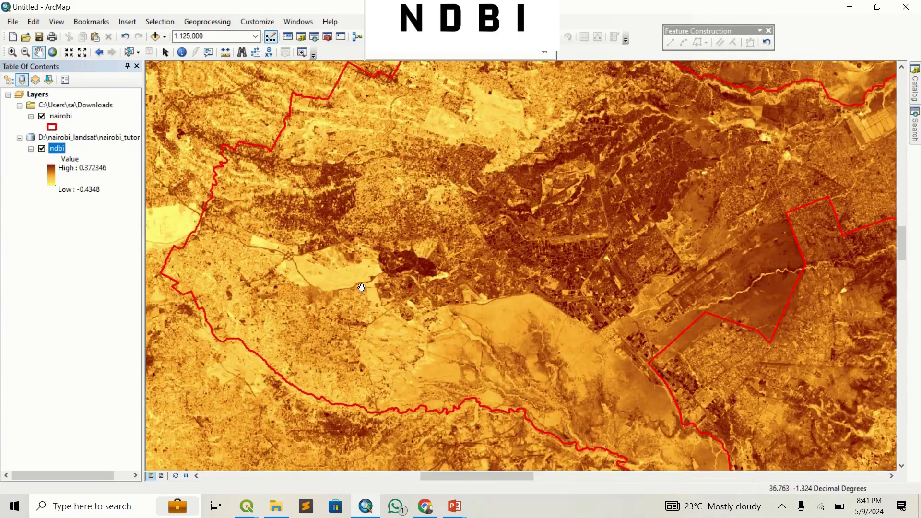
pyautogui.press('Right')
pyautogui.press('Up')
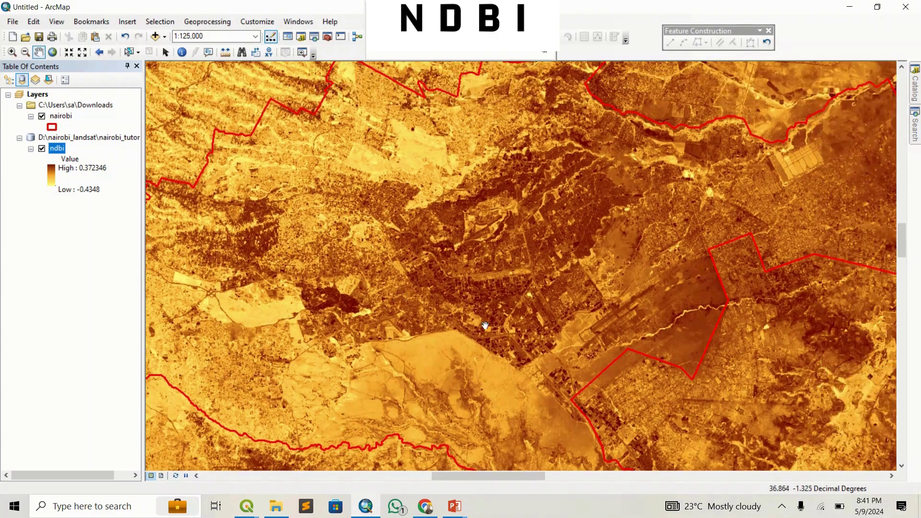
pyautogui.scroll(2, 485, 325)
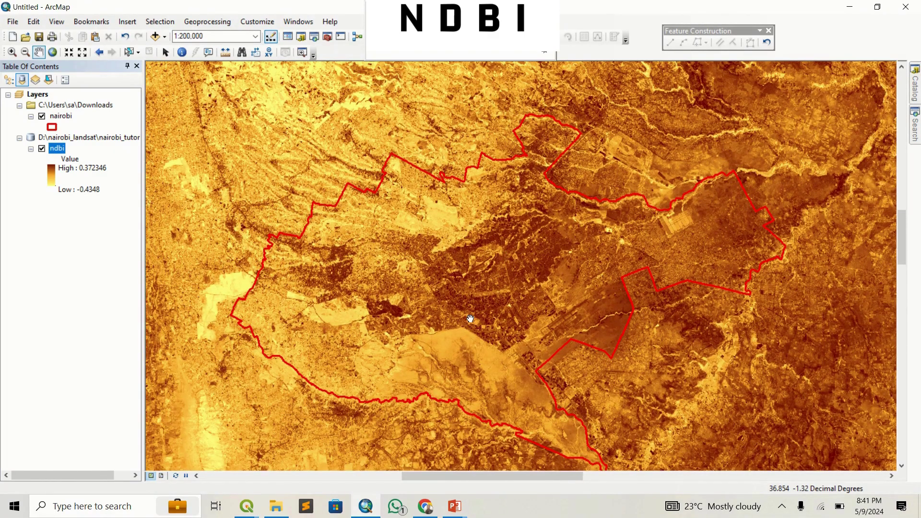
pyautogui.moveTo(506, 324)
pyautogui.mouseDown()
pyautogui.moveTo(501, 304)
pyautogui.moveTo(515, 328)
pyautogui.mouseUp()
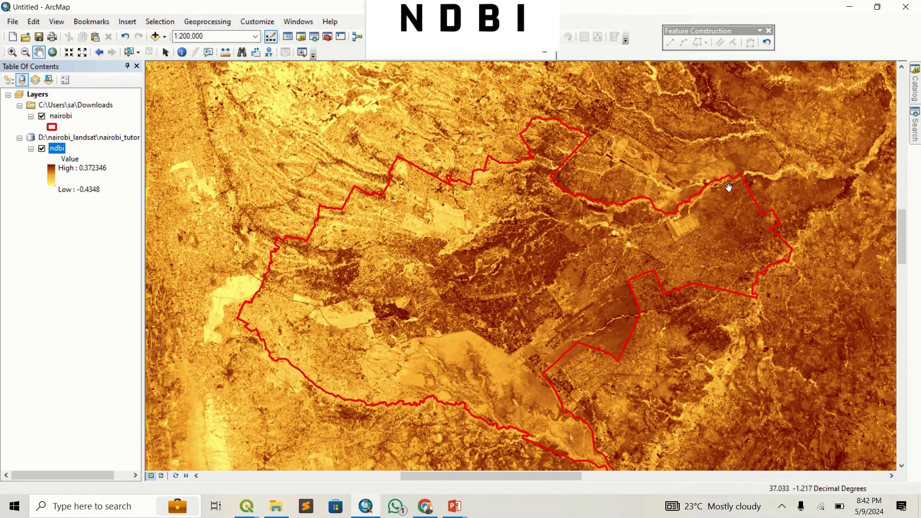
# Search for 'clip' and open the Clip (Data Management) tool
pyautogui.moveTo(916, 129)
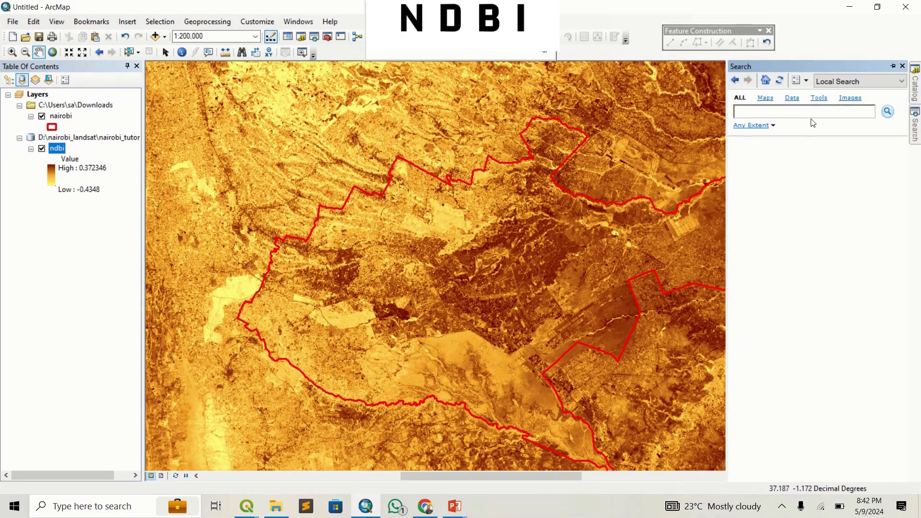
pyautogui.write('clio')
pyautogui.write('p')
pyautogui.press('Return')
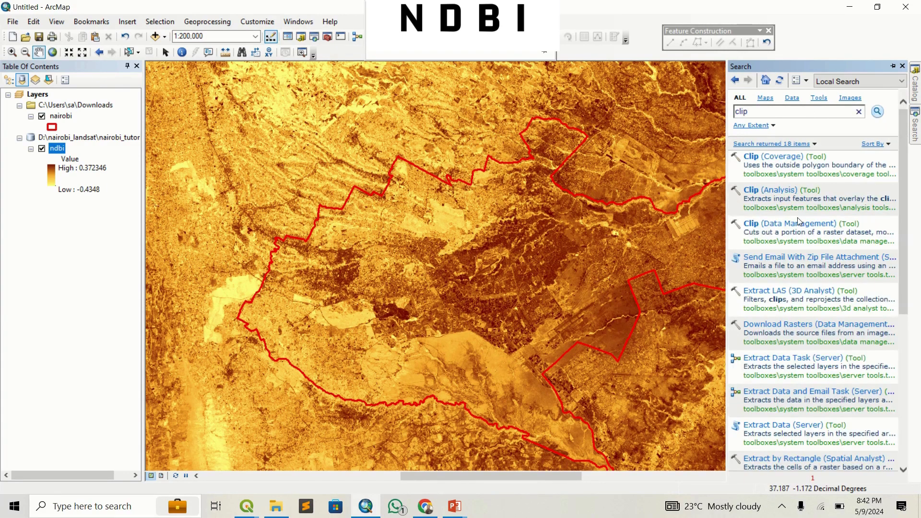
pyautogui.click(799, 223)
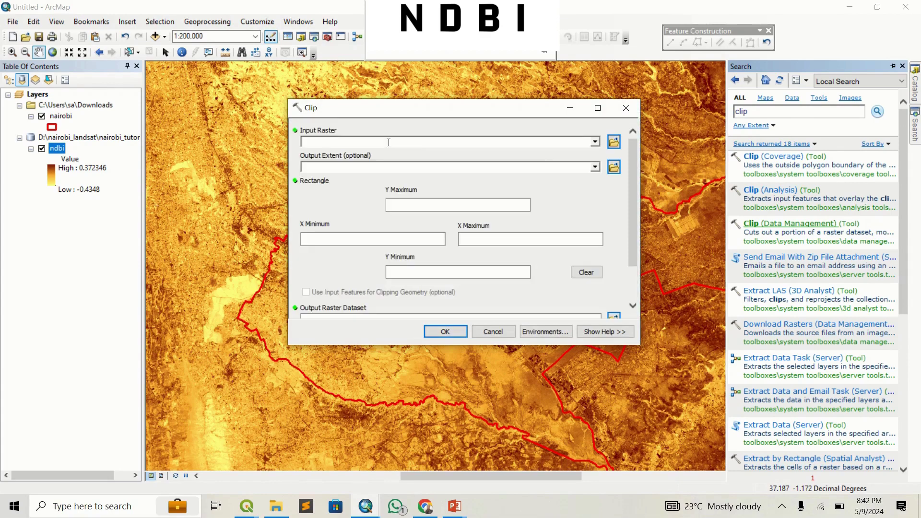
# Clip ndbi to the nairobi boundary shape using input features, saving as ndbi_clip
pyautogui.click(595, 142)
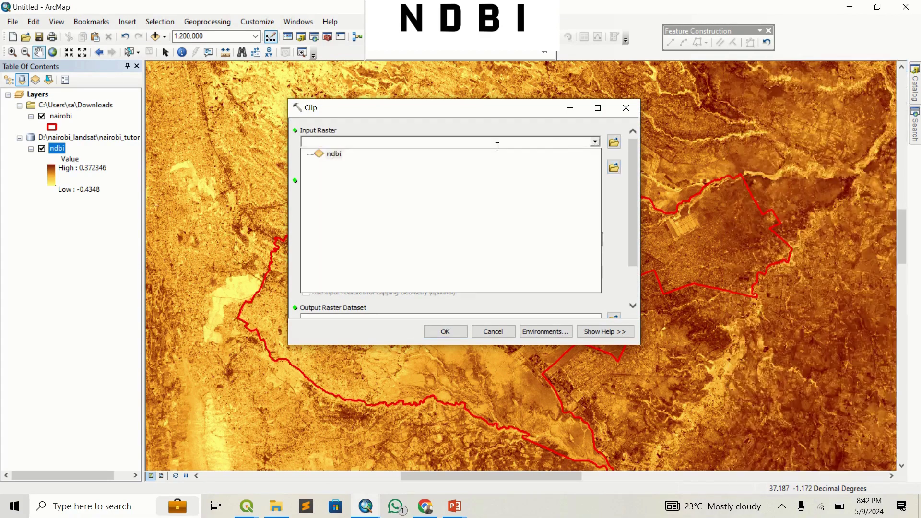
pyautogui.click(336, 153)
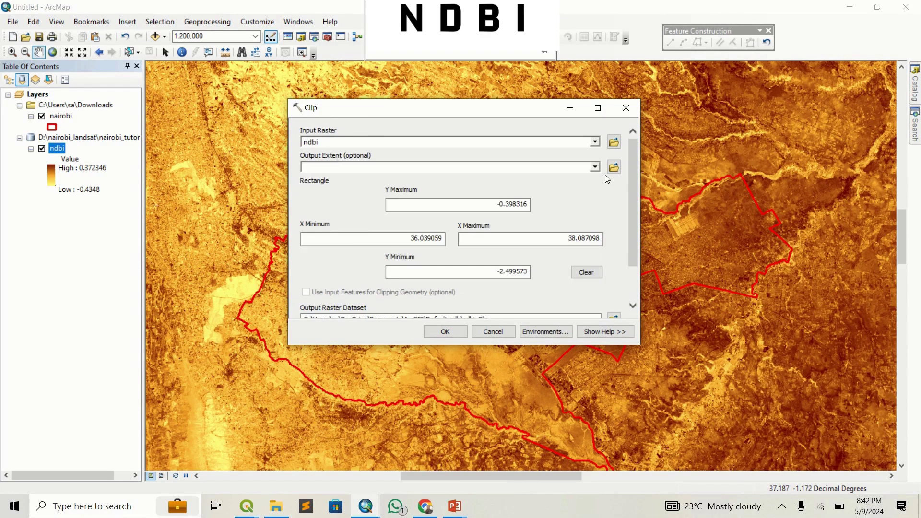
pyautogui.click(595, 166)
pyautogui.click(335, 178)
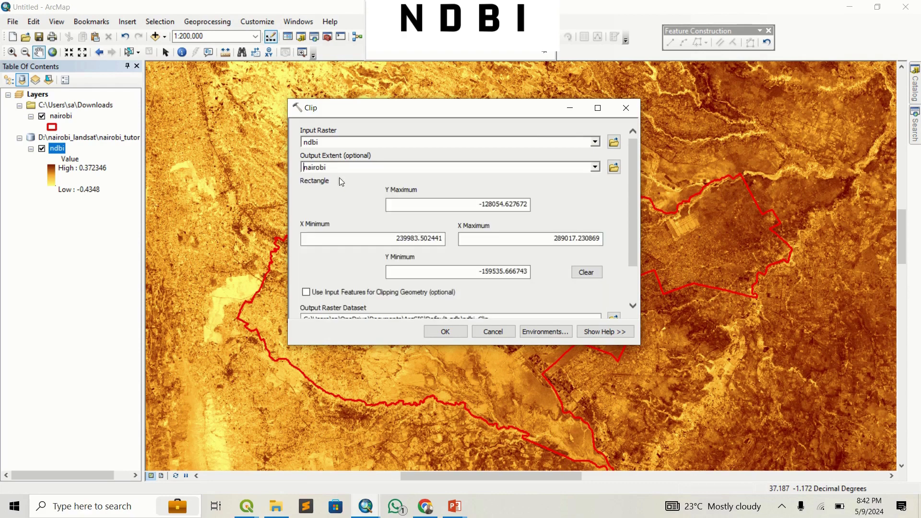
pyautogui.click(306, 293)
pyautogui.moveTo(633, 224); pyautogui.dragTo(637, 263)
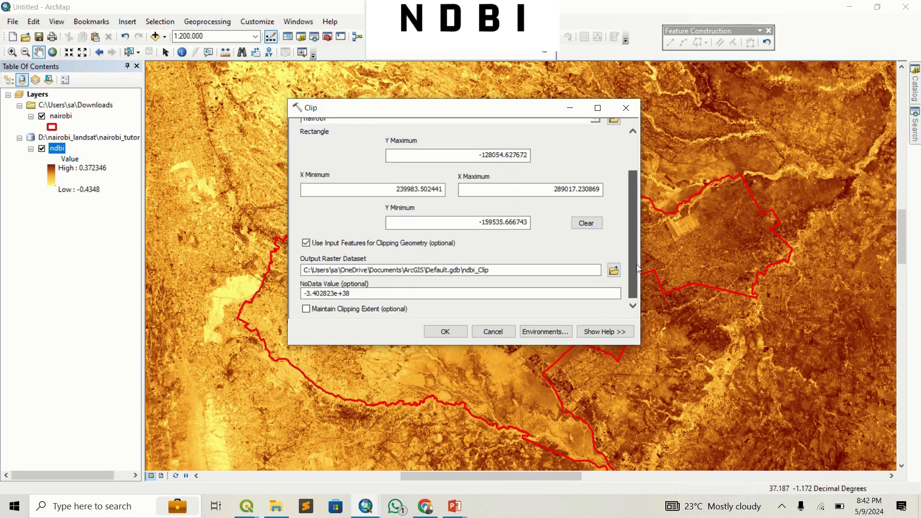
pyautogui.click(612, 270)
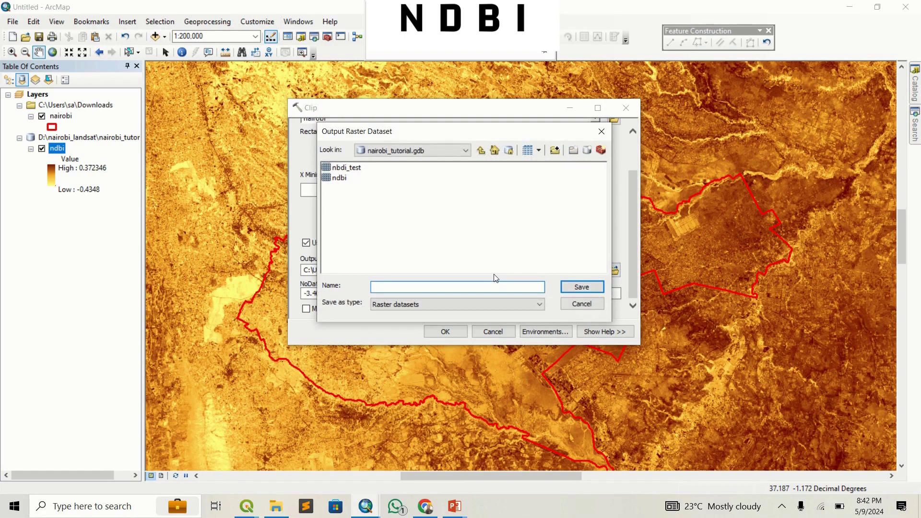
pyautogui.write('ndbi_clip')
pyautogui.click(571, 290)
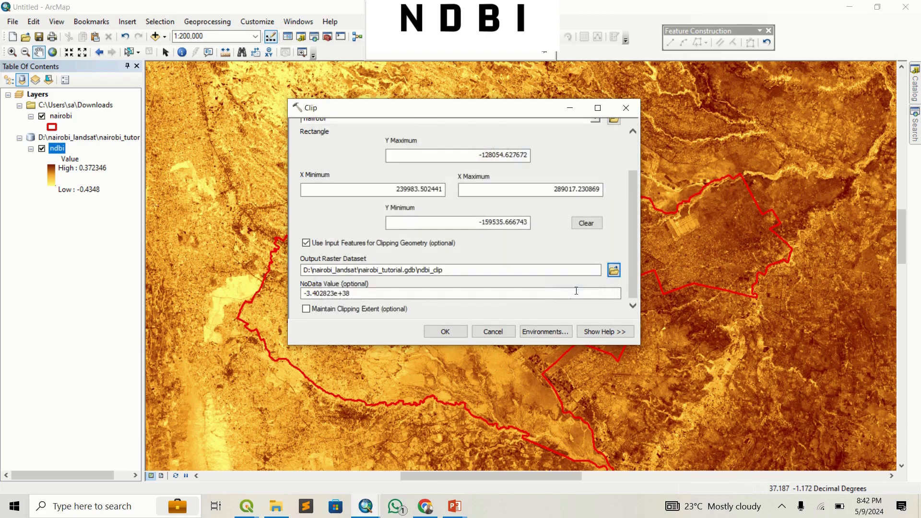
pyautogui.click(445, 333)
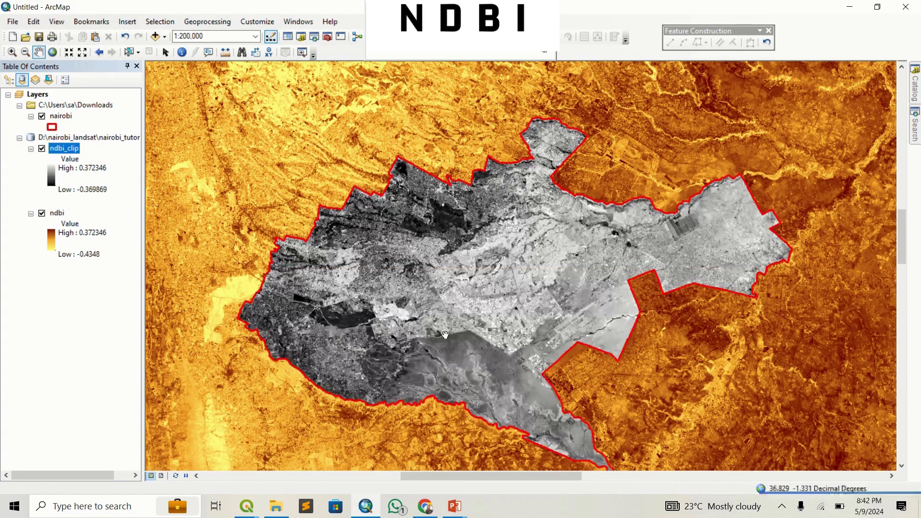
# Hide ndbi and give ndbi_clip a stretched yellow-to-dark-brown colour ramp
pyautogui.click(41, 213)
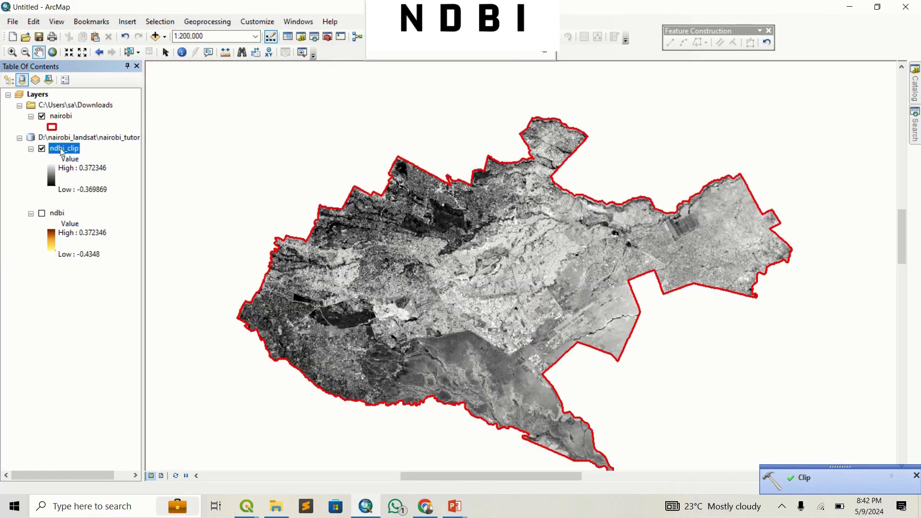
pyautogui.rightClick(63, 149)
pyautogui.click(105, 326)
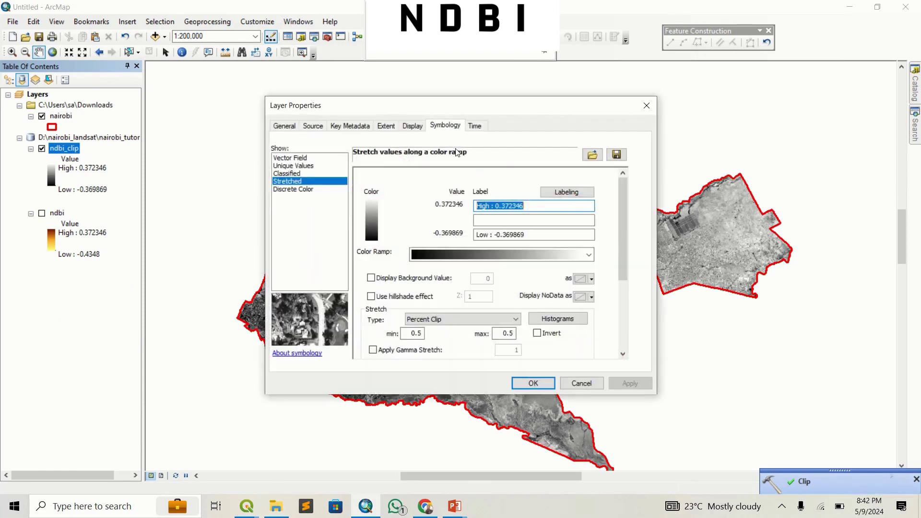
pyautogui.click(575, 252)
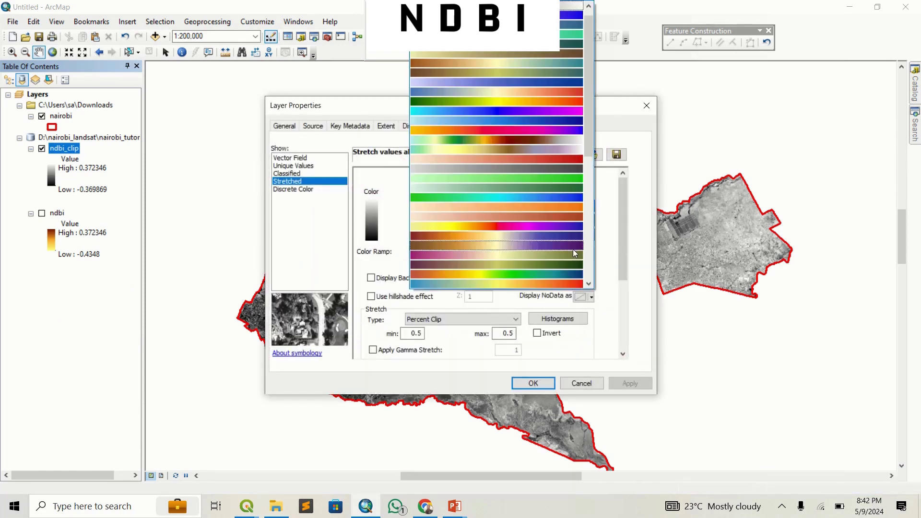
pyautogui.scroll(-5, 522, 243)
pyautogui.click(528, 248)
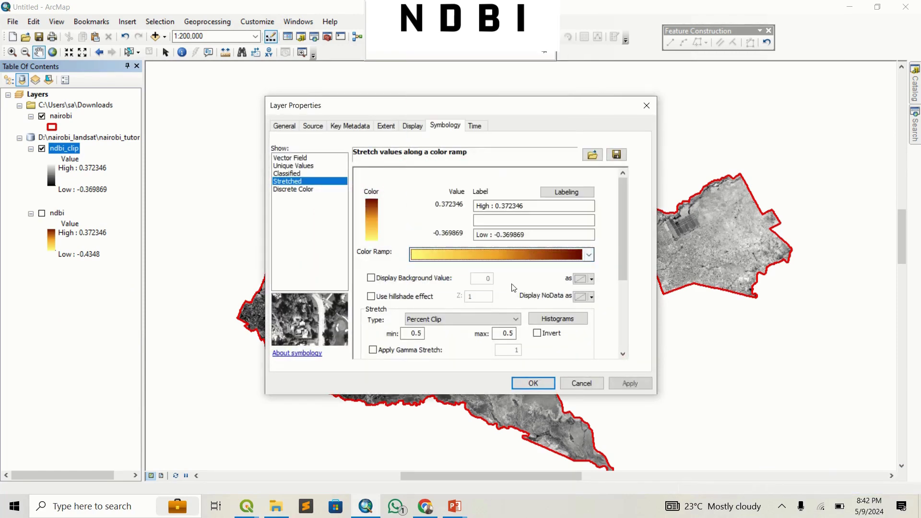
pyautogui.click(628, 382)
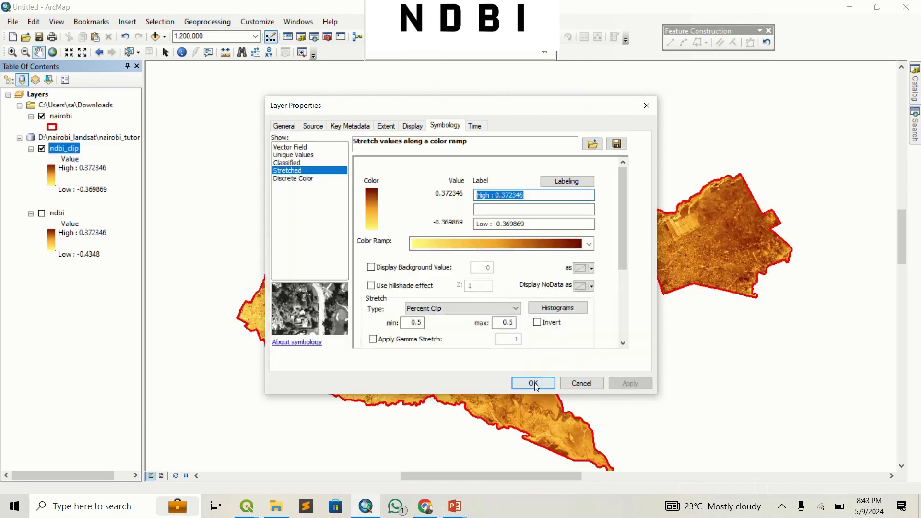
pyautogui.click(534, 383)
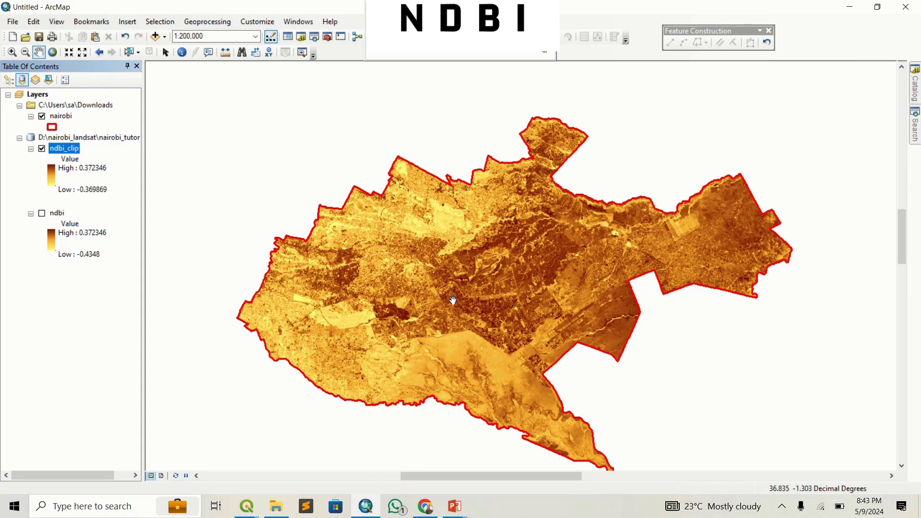
pyautogui.scroll(1, 452, 300)
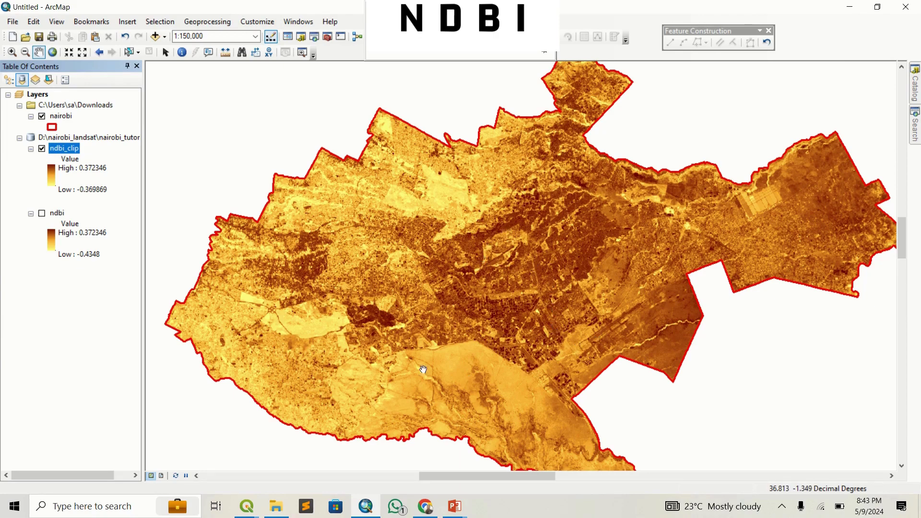
pyautogui.scroll(-1, 498, 318)
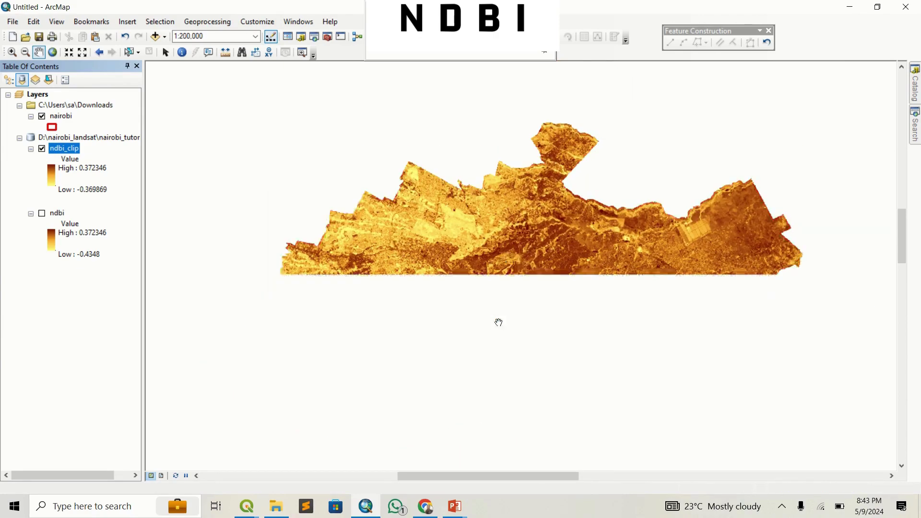